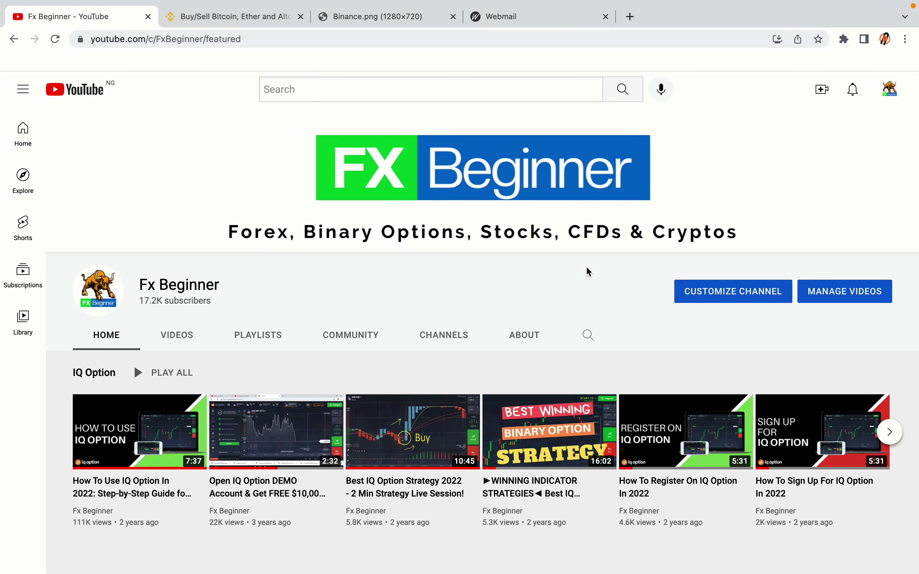
Switch from the Fx Beginner YouTube channel to the Binance homepage tab.
{"action": "left_click", "coordinate": [228, 16]}
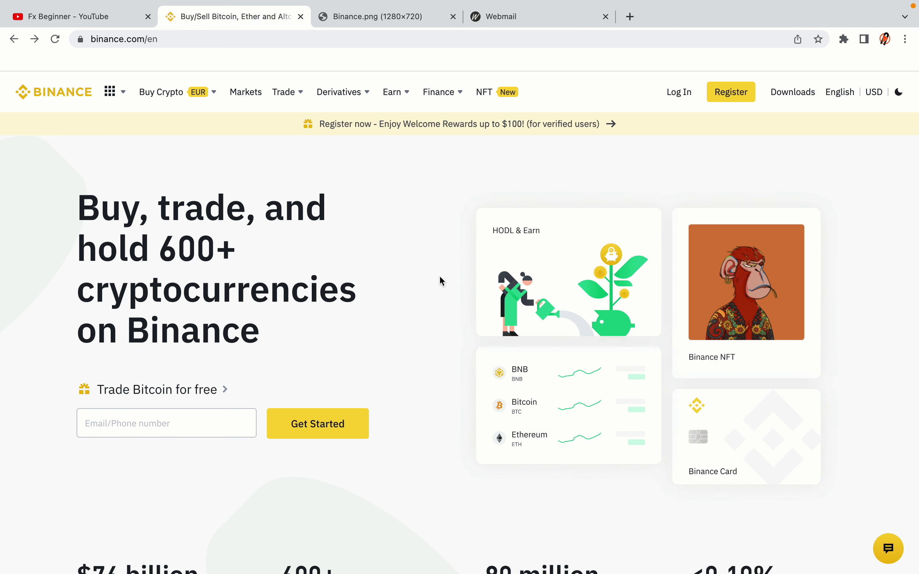
{"action": "scroll", "coordinate": [446, 317], "scroll_direction": "down", "scroll_amount": 5}
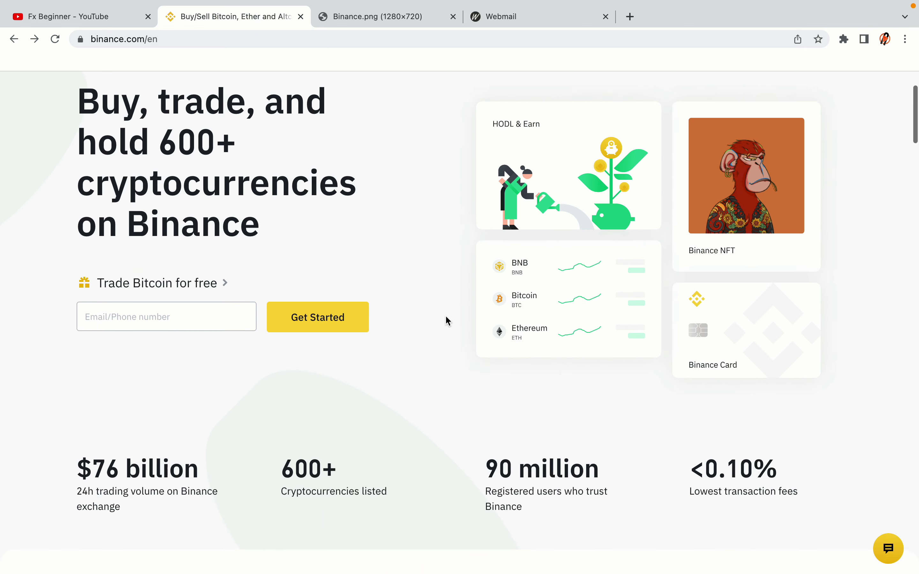
{"action": "scroll", "coordinate": [446, 321], "scroll_direction": "down", "scroll_amount": 1}
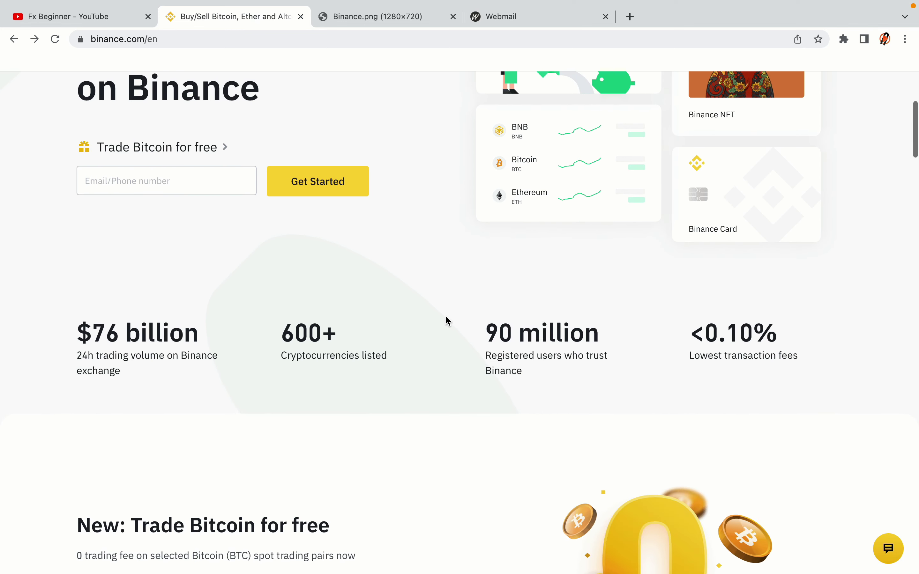
{"action": "scroll", "coordinate": [447, 320], "scroll_direction": "down", "scroll_amount": 7}
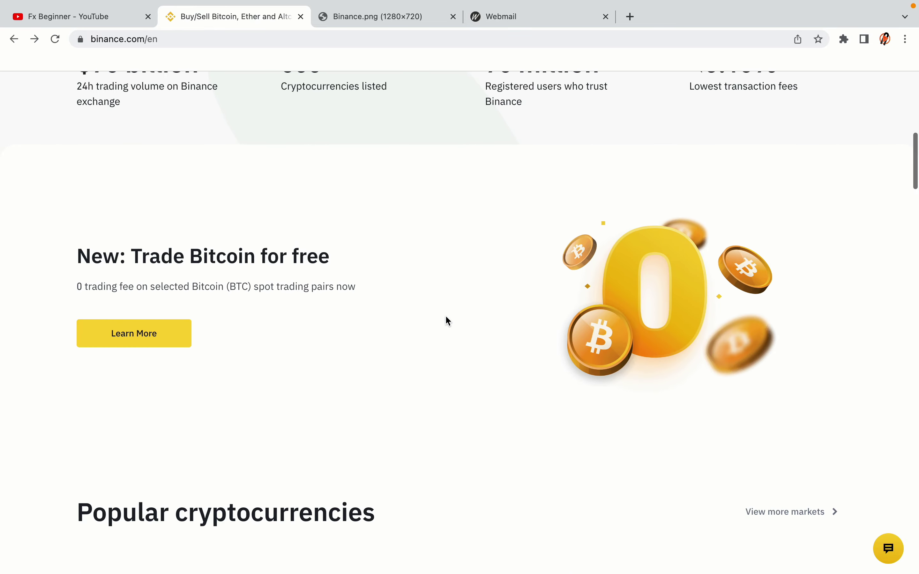
{"action": "scroll", "coordinate": [445, 317], "scroll_direction": "up", "scroll_amount": 4}
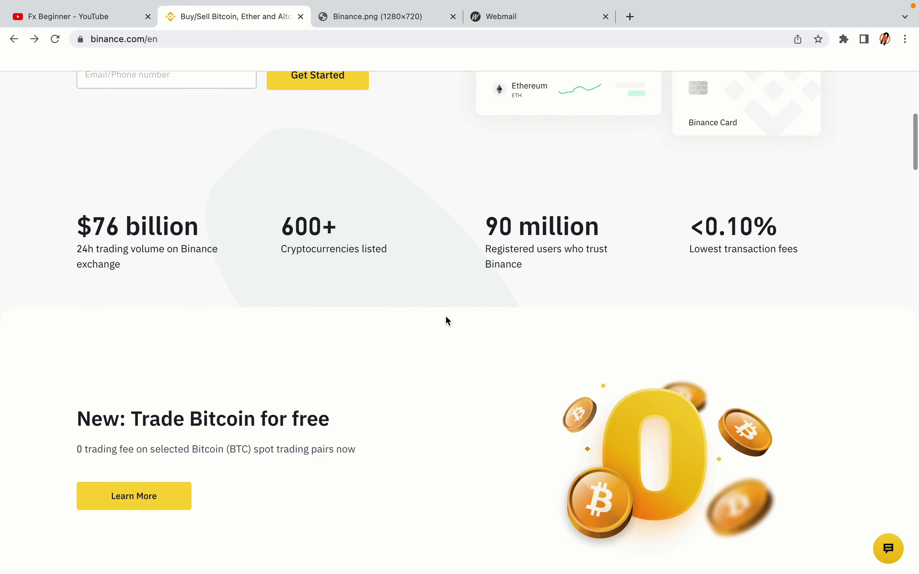
{"action": "scroll", "coordinate": [446, 317], "scroll_direction": "down", "scroll_amount": 13}
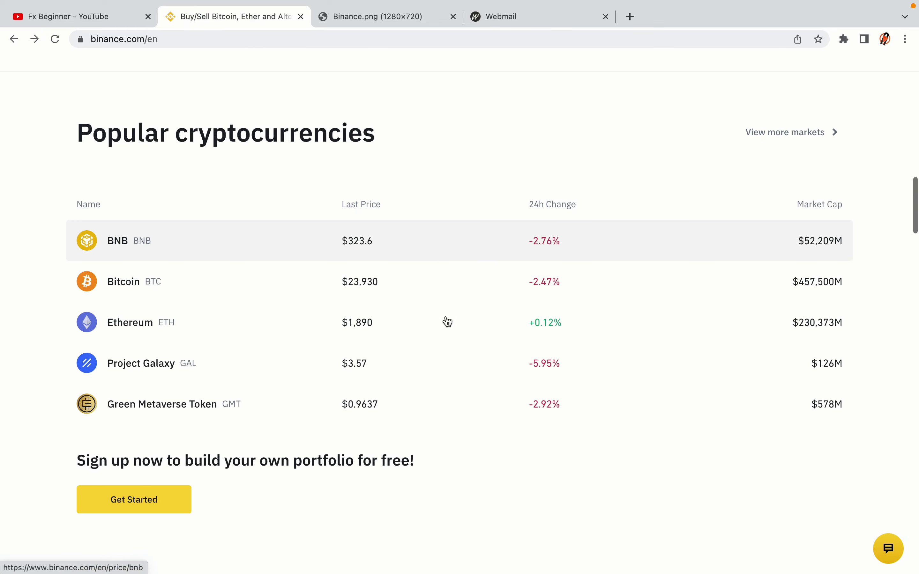
{"action": "scroll", "coordinate": [447, 322], "scroll_direction": "down", "scroll_amount": 4}
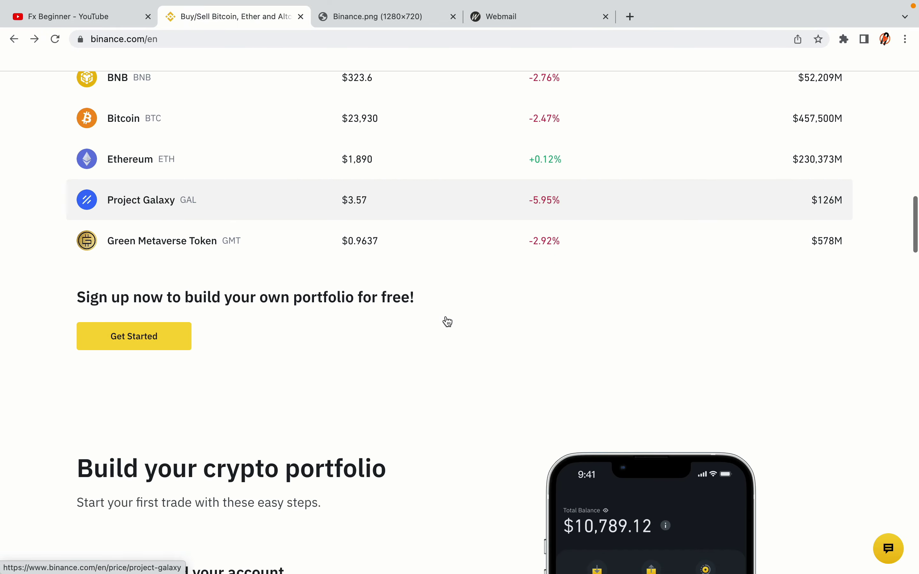
{"action": "scroll", "coordinate": [447, 321], "scroll_direction": "down", "scroll_amount": 9}
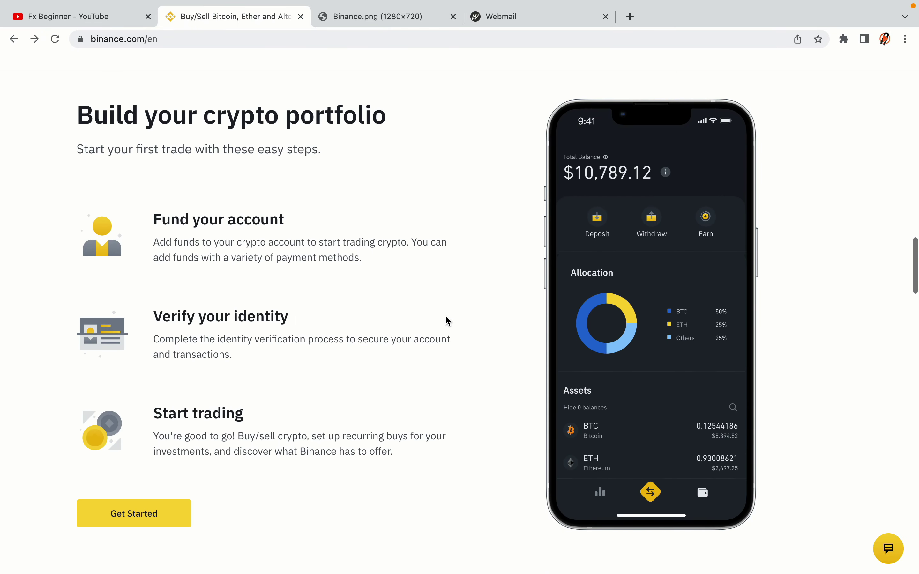
{"action": "scroll", "coordinate": [447, 321], "scroll_direction": "down", "scroll_amount": 11}
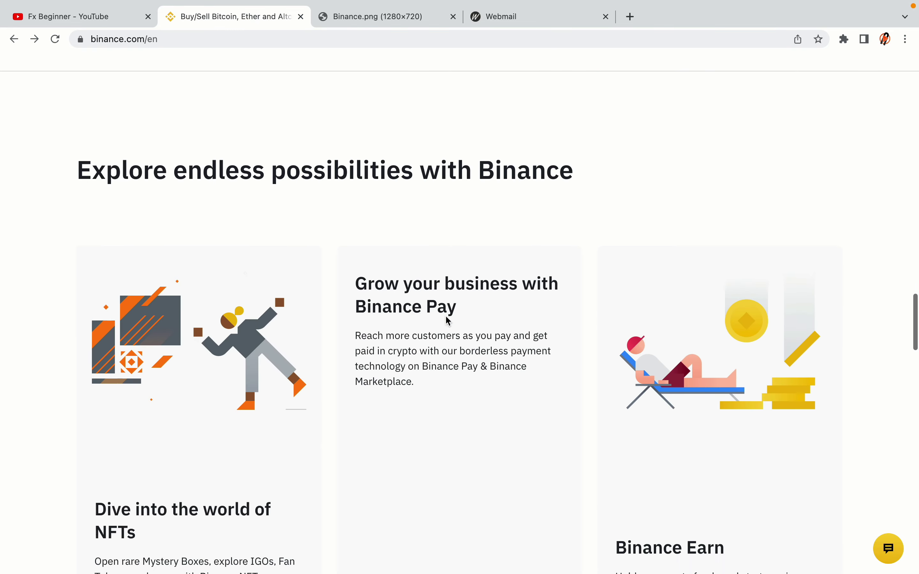
{"action": "scroll", "coordinate": [445, 317], "scroll_direction": "down", "scroll_amount": 2}
{"action": "scroll", "coordinate": [446, 317], "scroll_direction": "down", "scroll_amount": 12}
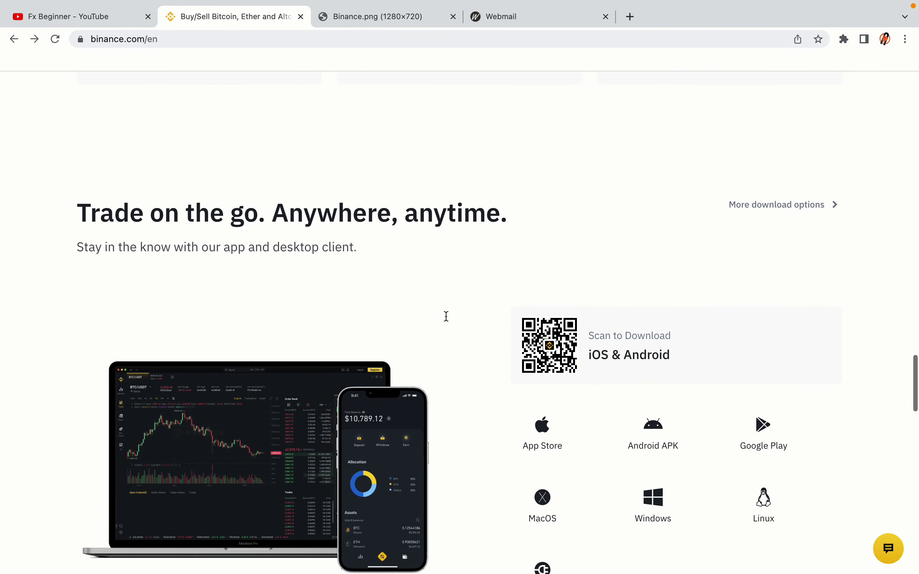
{"action": "scroll", "coordinate": [445, 316], "scroll_direction": "down", "scroll_amount": 10}
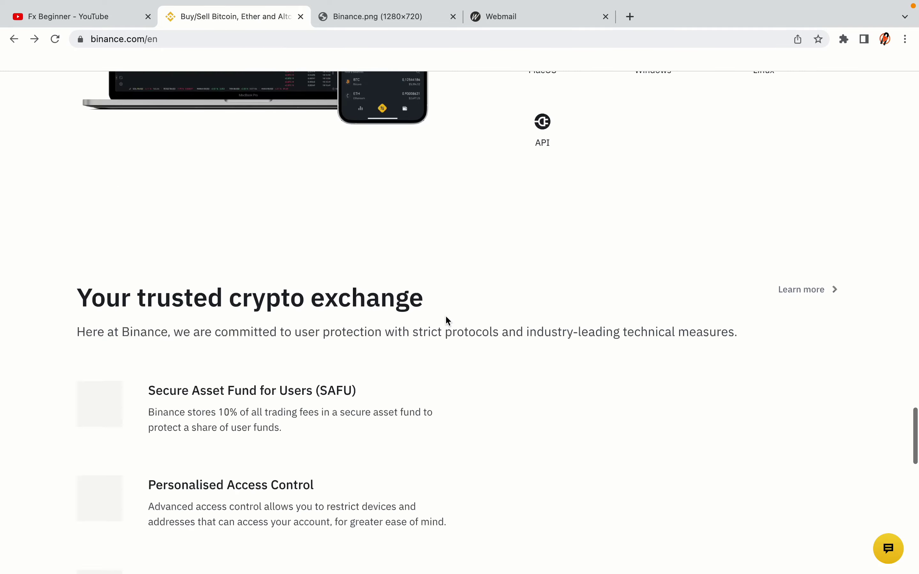
{"action": "scroll", "coordinate": [448, 321], "scroll_direction": "down", "scroll_amount": 5}
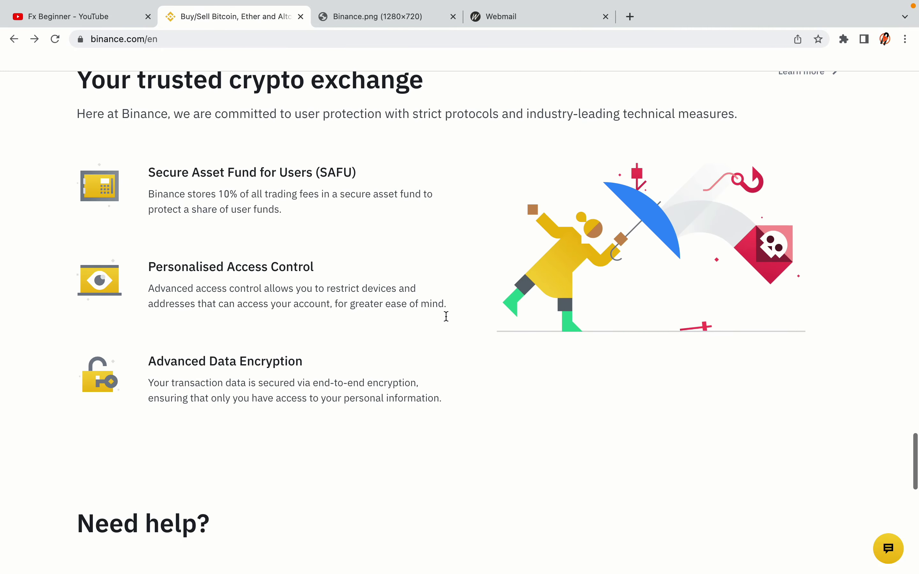
{"action": "scroll", "coordinate": [446, 316], "scroll_direction": "down", "scroll_amount": 9}
{"action": "scroll", "coordinate": [445, 320], "scroll_direction": "up", "scroll_amount": 20}
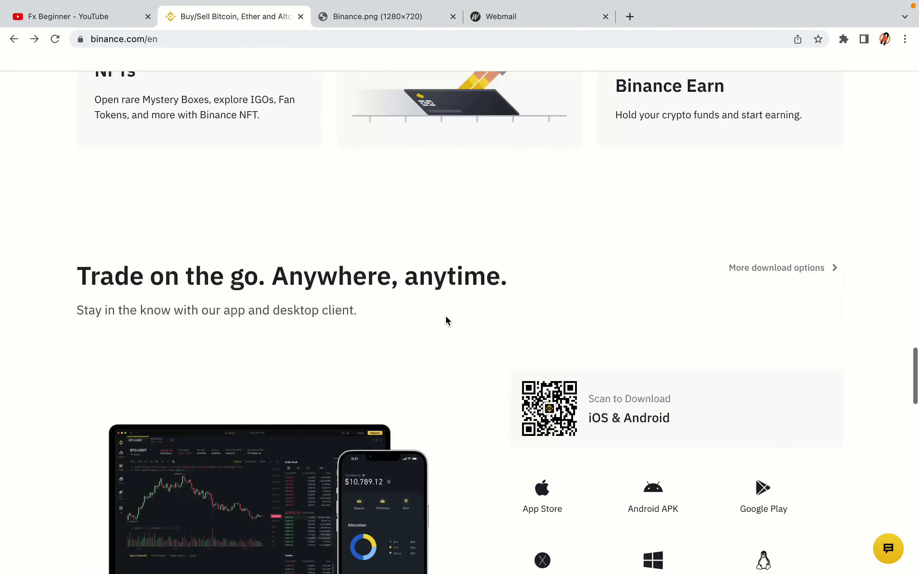
{"action": "scroll", "coordinate": [445, 316], "scroll_direction": "up", "scroll_amount": 15}
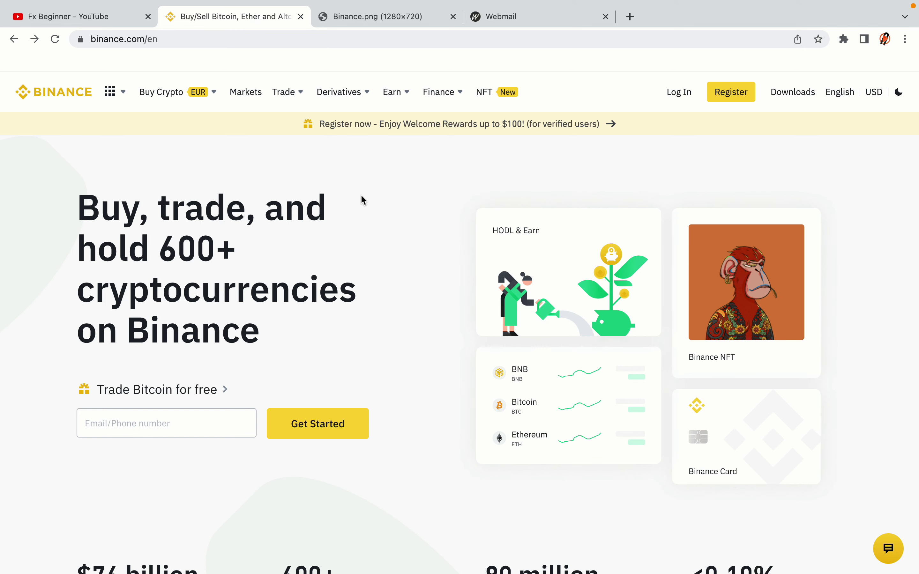
{"action": "left_click", "coordinate": [386, 18]}
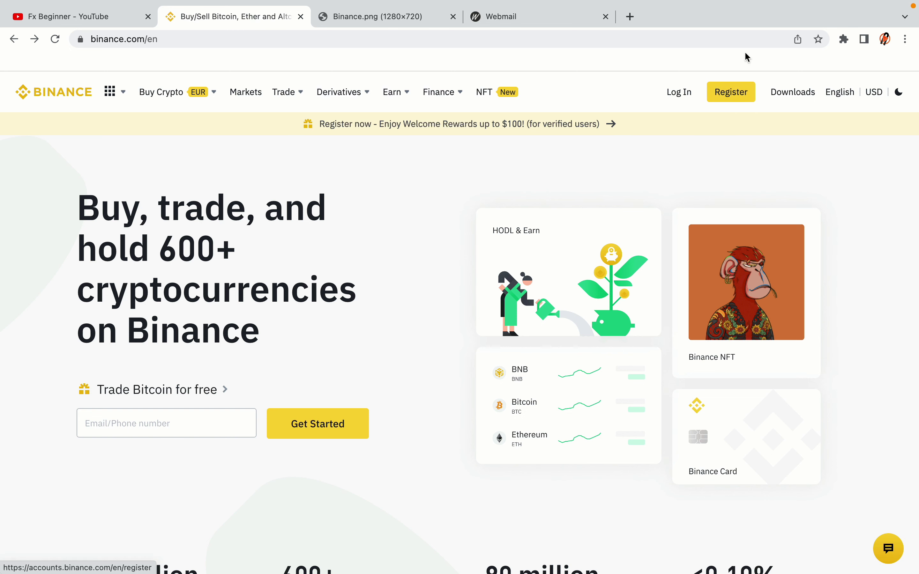
{"action": "left_click", "coordinate": [739, 99]}
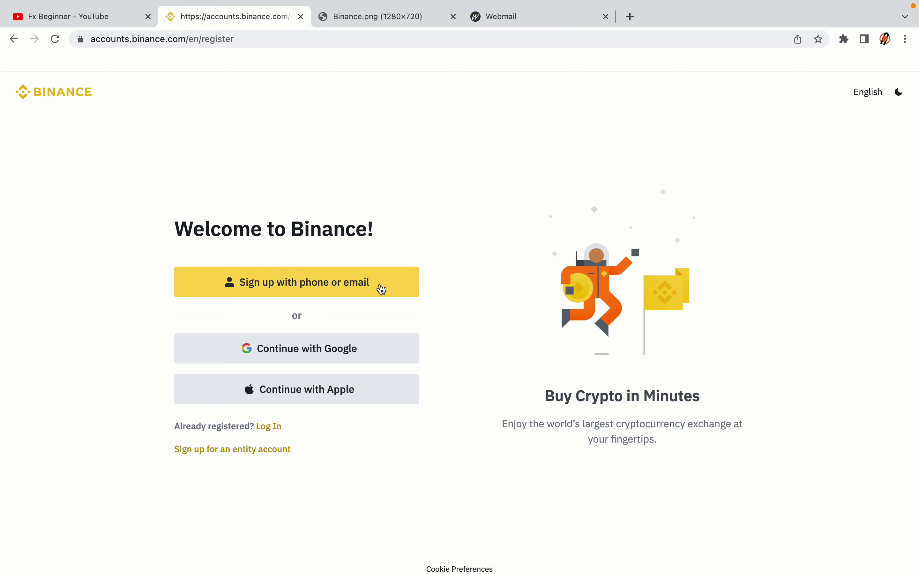
Sign up for a personal Binance account with email and password, accepting the terms.
{"action": "left_click", "coordinate": [380, 294]}
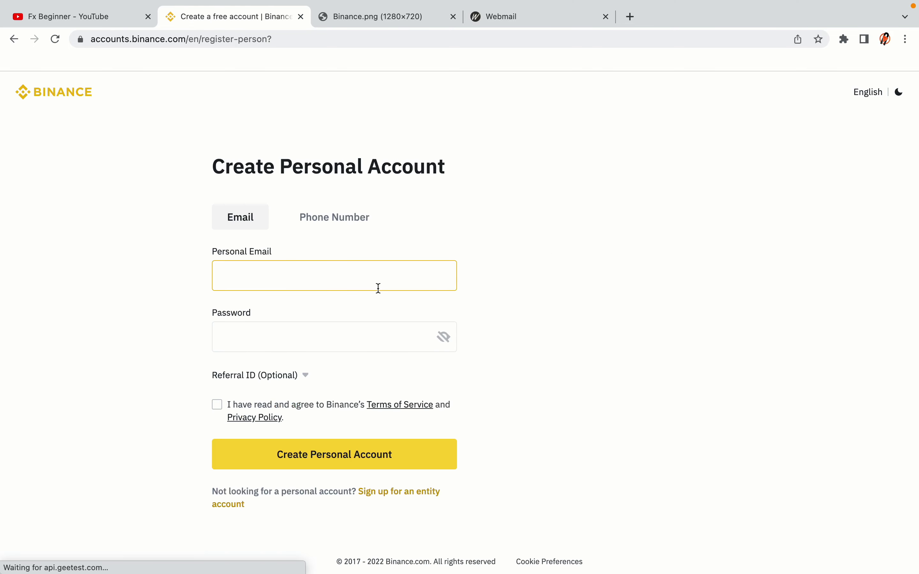
{"action": "left_click", "coordinate": [565, 324]}
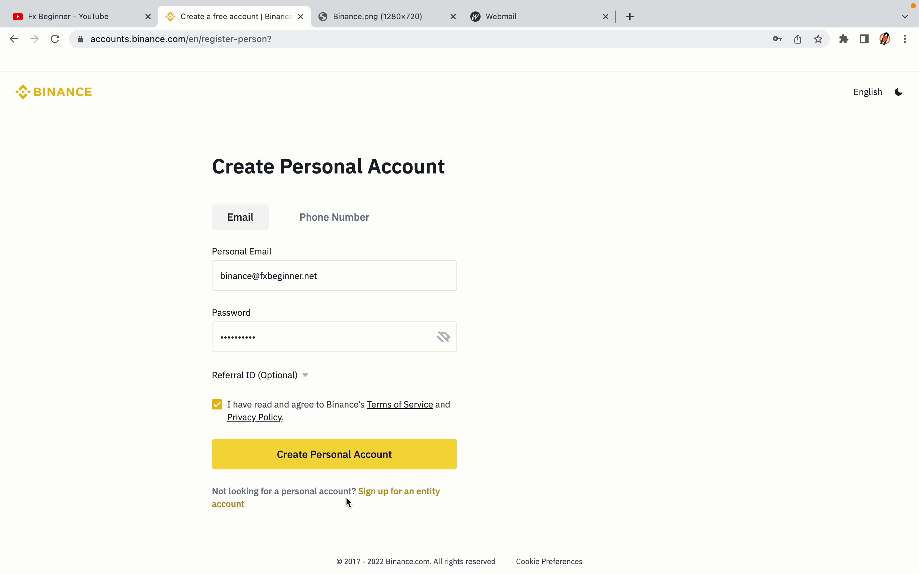
{"action": "left_click", "coordinate": [351, 462]}
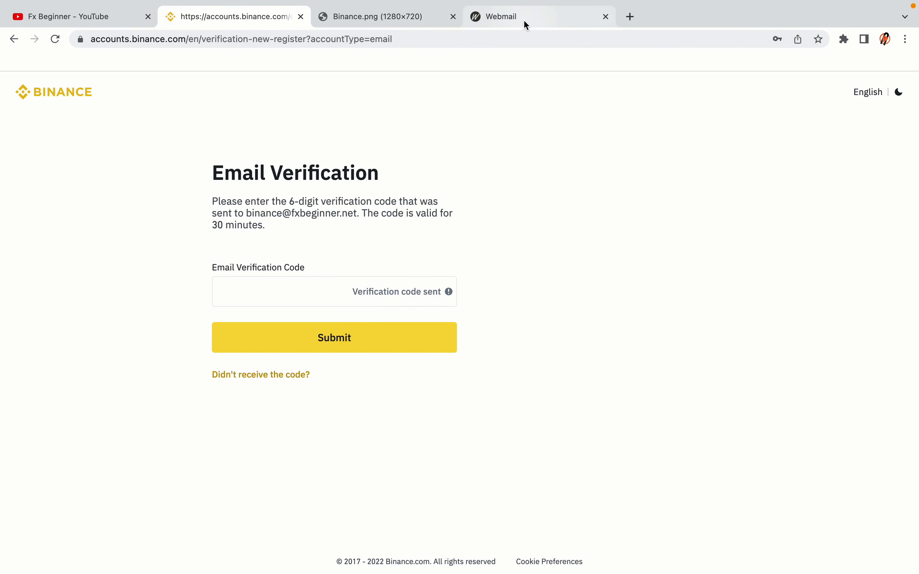
Open Binance's registration confirmation email in the Webmail inbox.
{"action": "left_click_drag", "start_coordinate": [524, 18], "coordinate": [374, 17]}
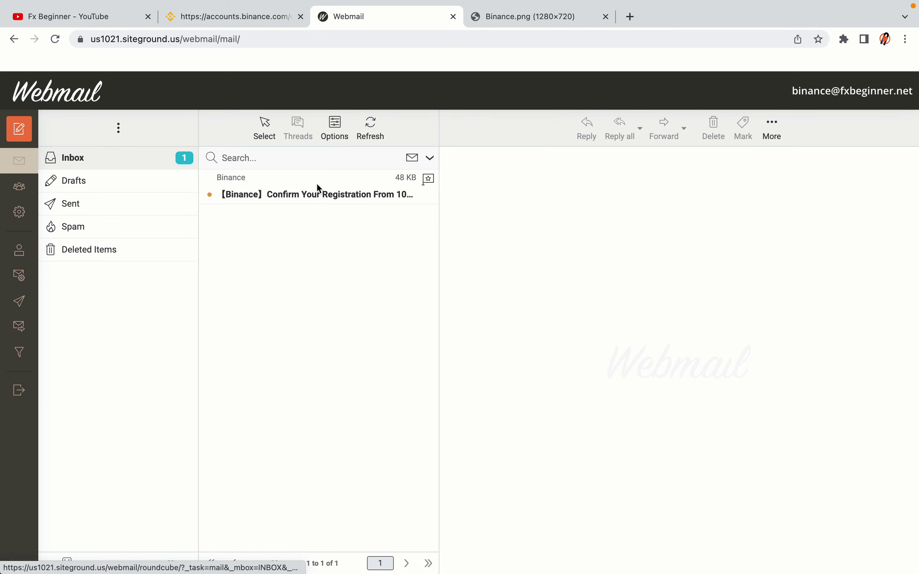
{"action": "left_click", "coordinate": [318, 192]}
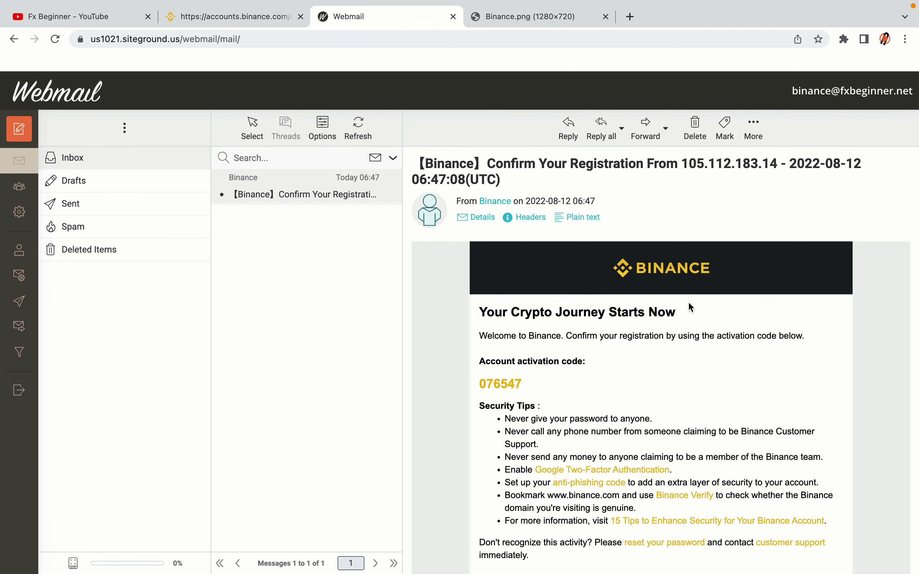
{"action": "scroll", "coordinate": [690, 306], "scroll_direction": "down", "scroll_amount": 3}
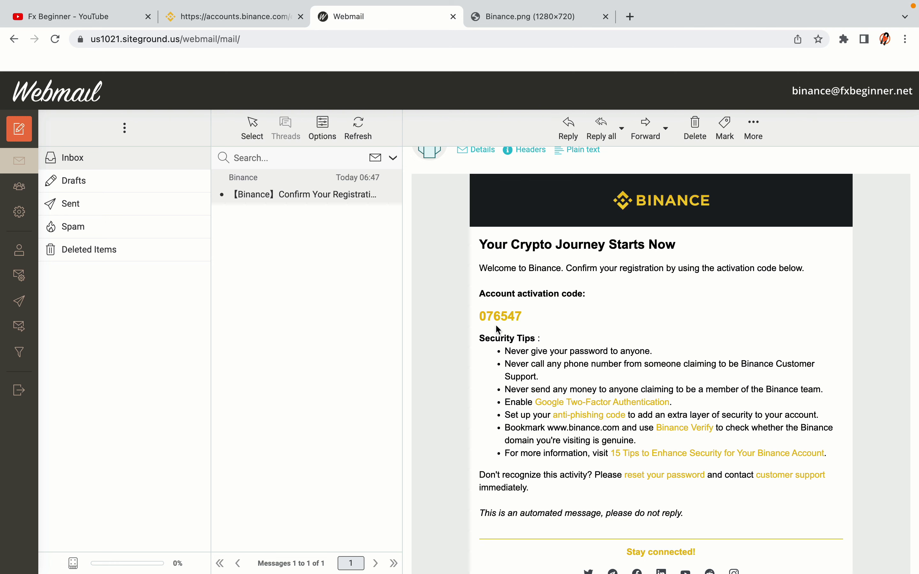
Copy the account activation code from the email and return to Binance's verification page.
{"action": "left_click_drag", "start_coordinate": [479, 315], "coordinate": [516, 321]}
{"action": "left_click", "coordinate": [529, 320]}
{"action": "right_click", "coordinate": [513, 321]}
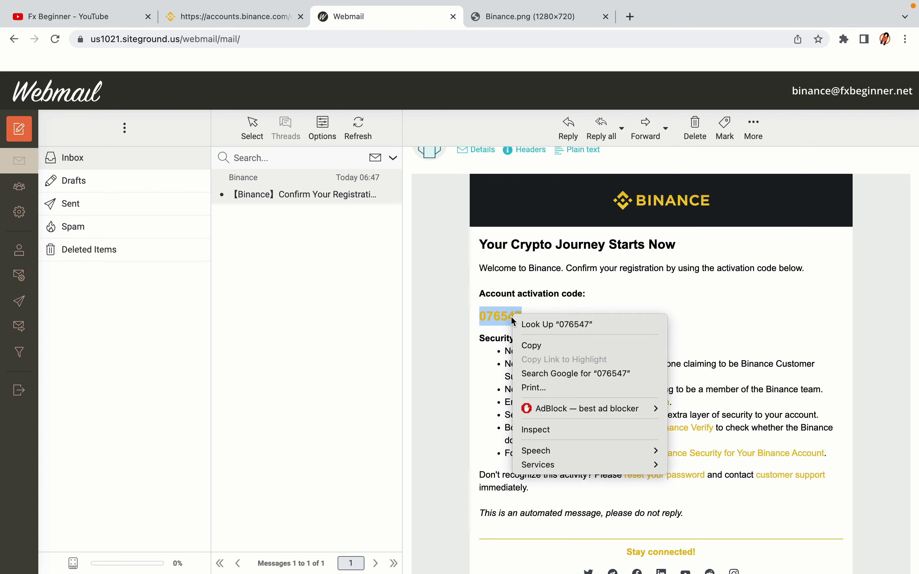
{"action": "left_click", "coordinate": [529, 345]}
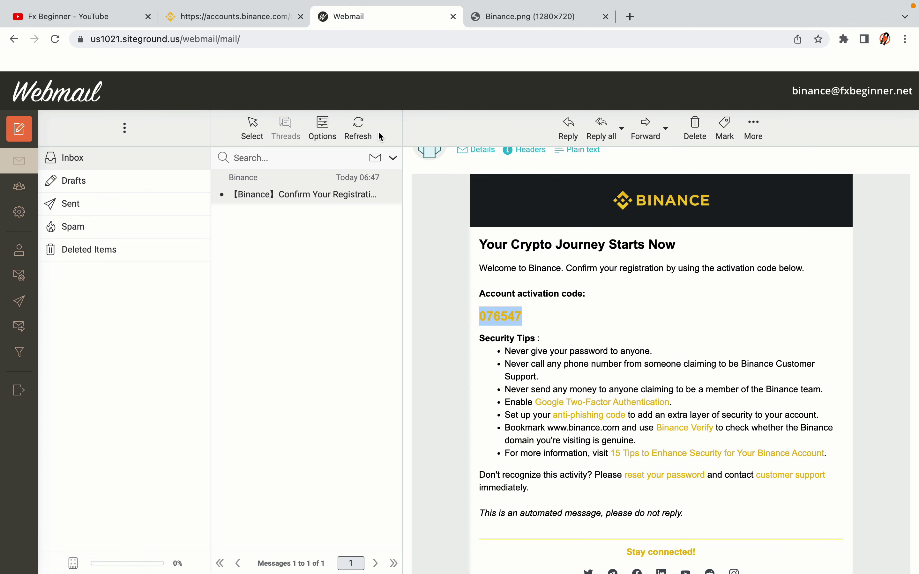
{"action": "left_click", "coordinate": [238, 16]}
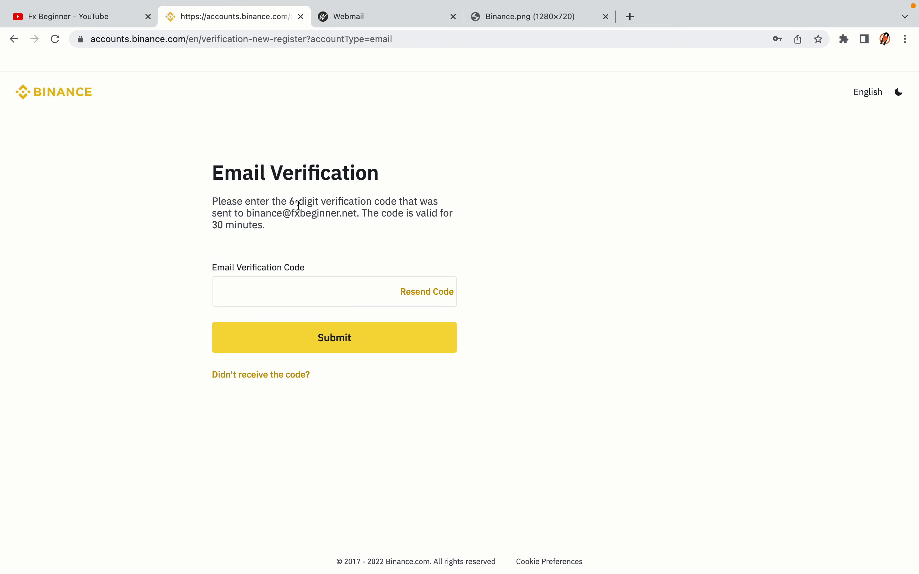
Paste the copied activation code into the email verification field and submit it.
{"action": "left_click", "coordinate": [290, 287]}
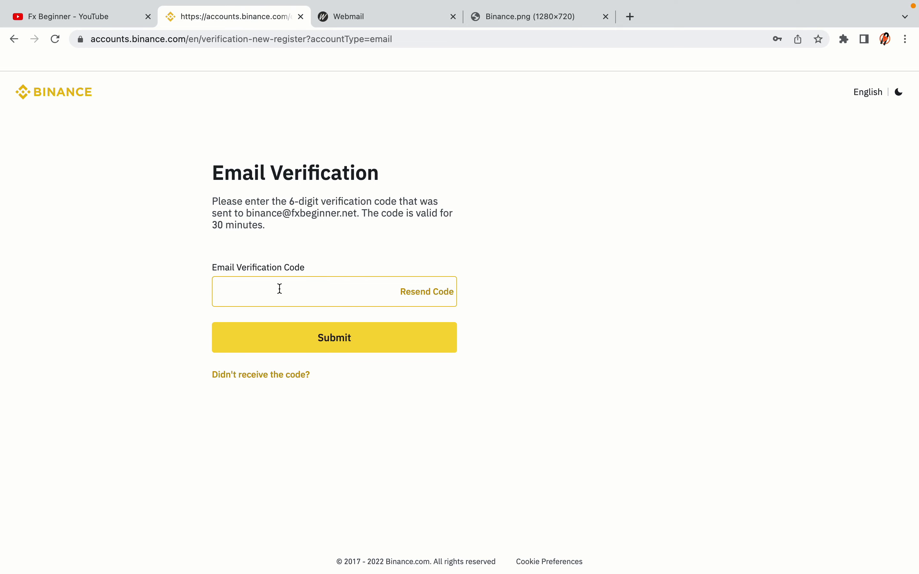
{"action": "key", "text": "super+v"}
{"action": "left_click", "coordinate": [162, 272]}
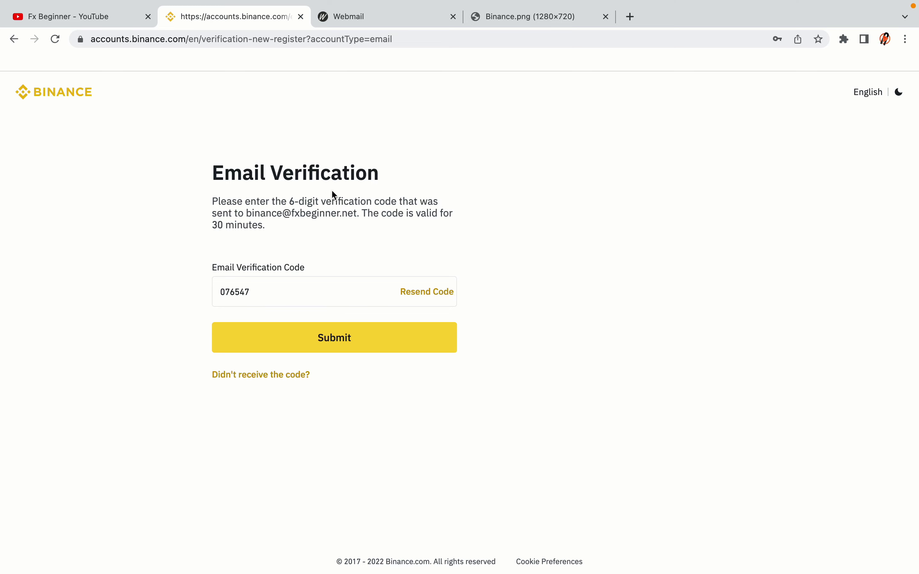
{"action": "left_click", "coordinate": [425, 351]}
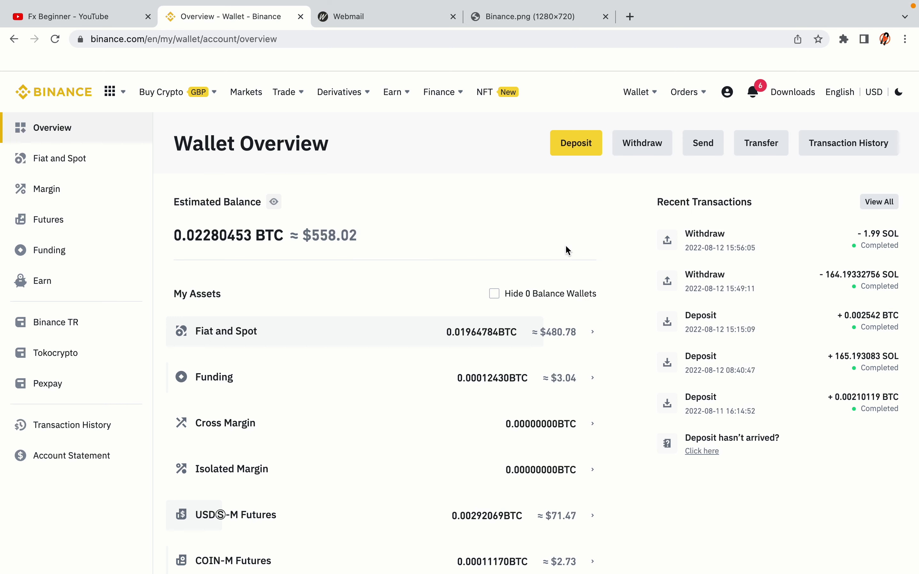
Leave the Wallet Overview for the Binance homepage using the Binance logo.
{"action": "scroll", "coordinate": [566, 249], "scroll_direction": "down", "scroll_amount": 6}
{"action": "scroll", "coordinate": [568, 251], "scroll_direction": "up", "scroll_amount": 6}
{"action": "mouse_move", "coordinate": [214, 95]}
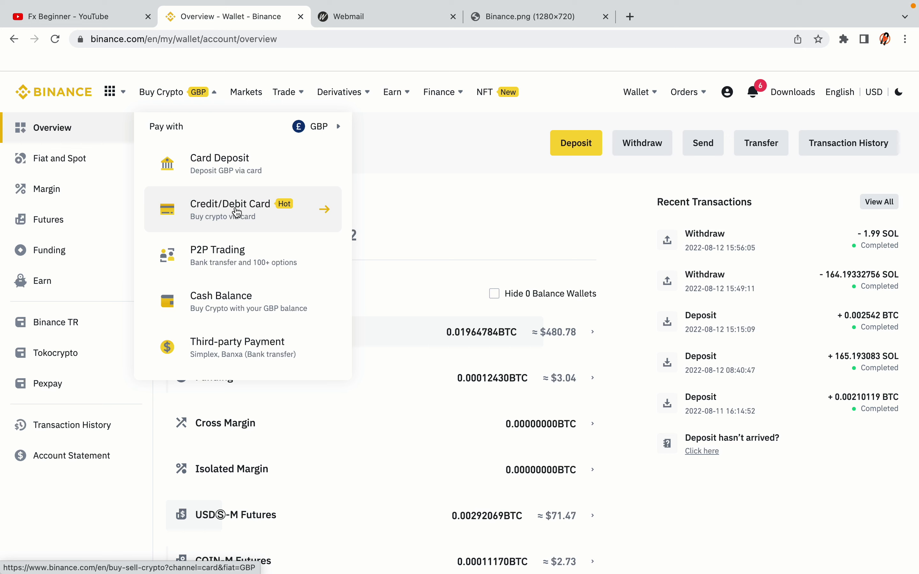
{"action": "mouse_move", "coordinate": [284, 94]}
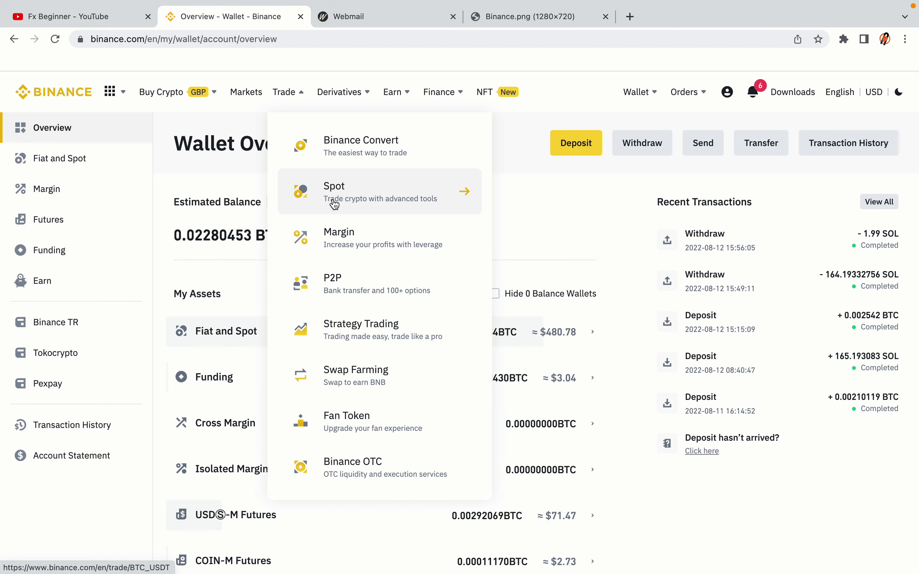
{"action": "left_click", "coordinate": [61, 88]}
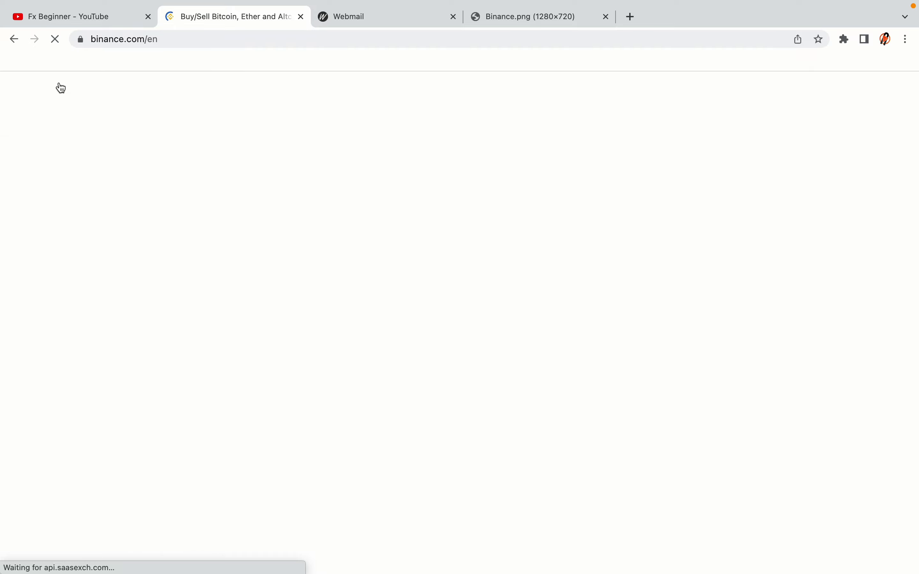